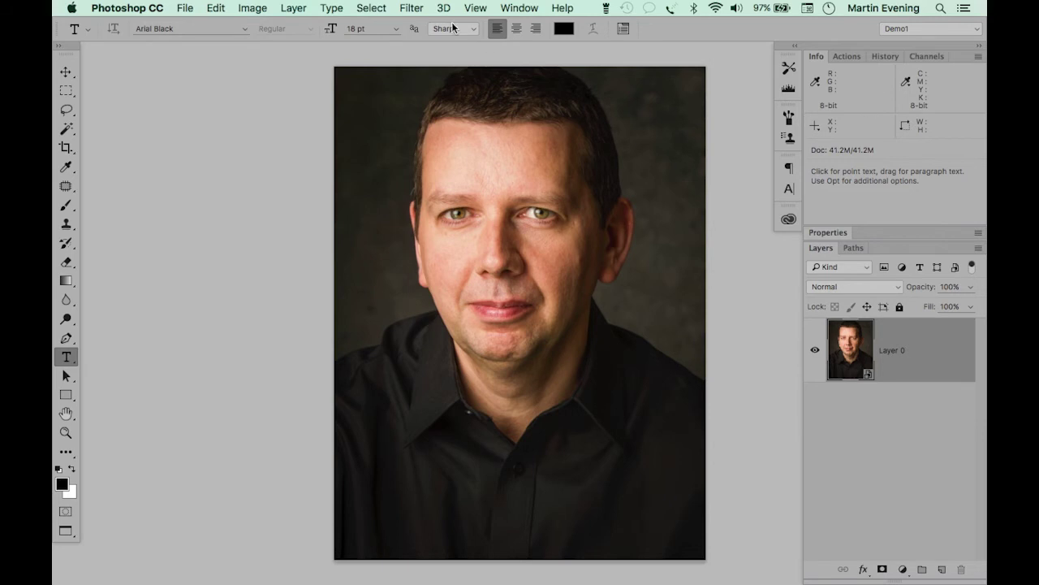
# Open the Filter menu for the man's portrait
pyautogui.click(414, 8)
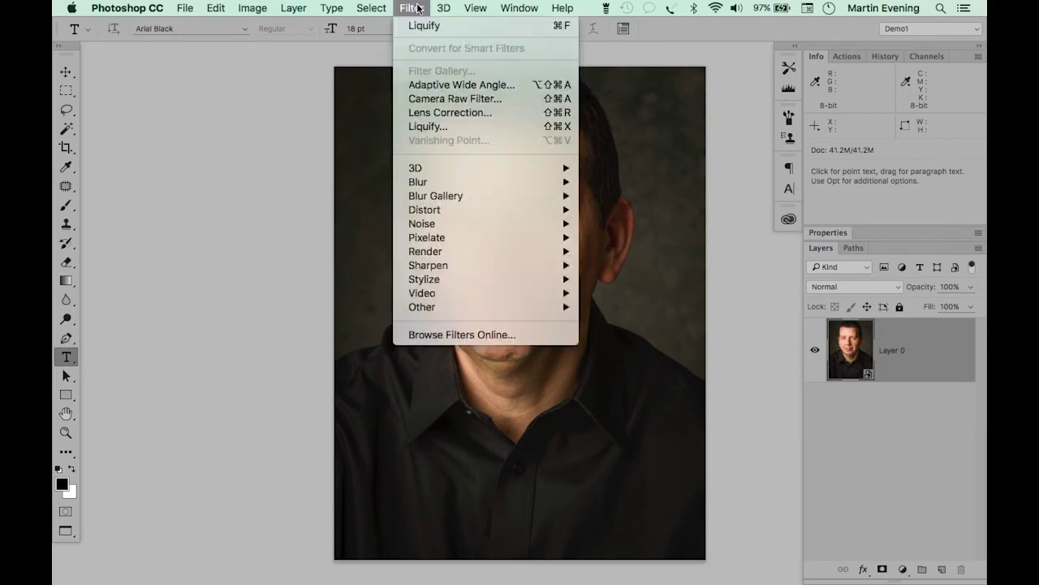
# Launch Liquify on the portrait with Face-Aware Liquify detecting Face #1
pyautogui.click(423, 126)
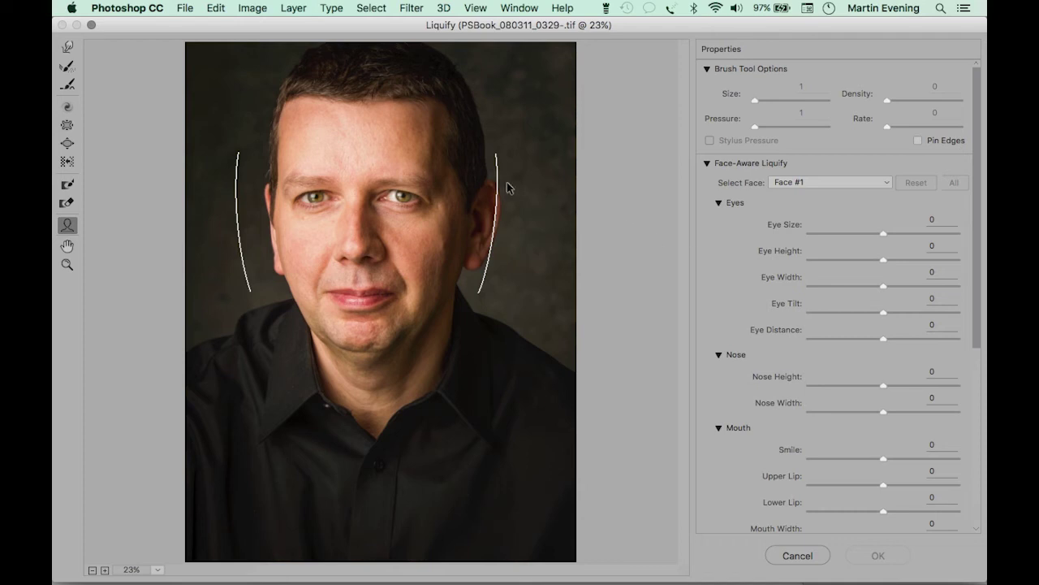
pyautogui.moveTo(430, 179)
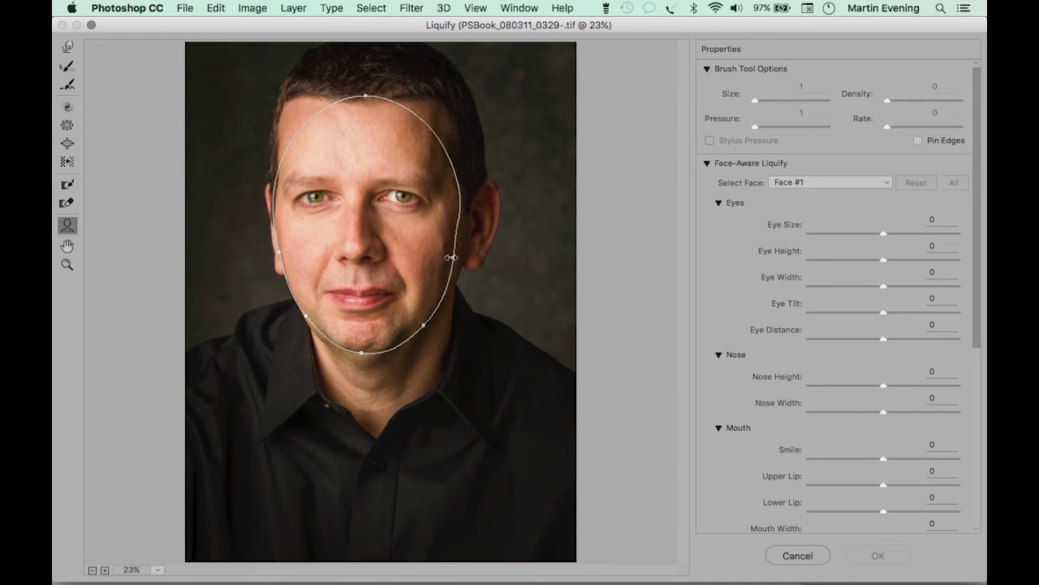
# Widen the face outline, reshape the chin, lift the mouth into a smile and shrink the eyes slightly
pyautogui.moveTo(444, 258); pyautogui.dragTo(460, 249)
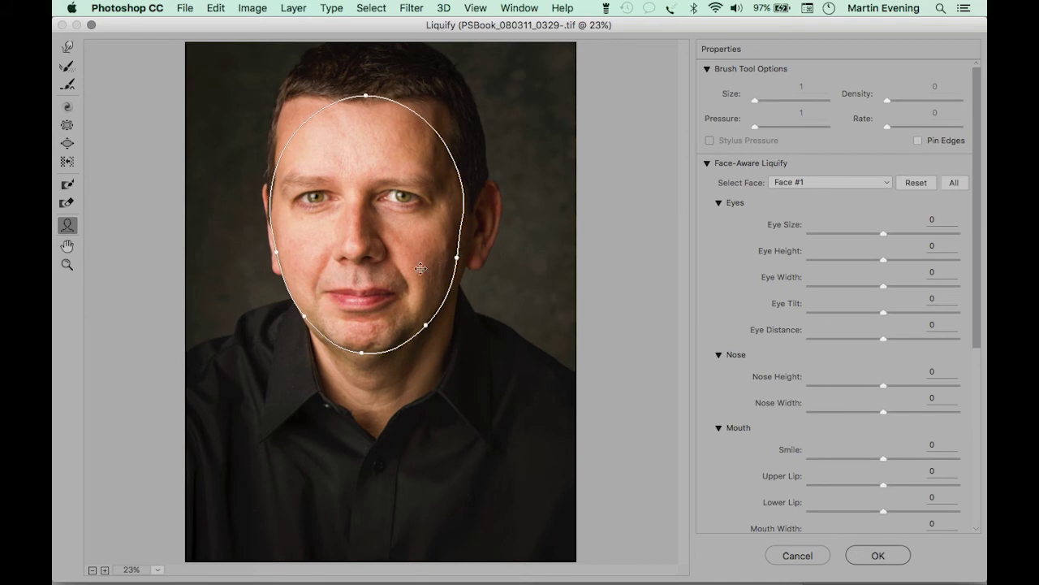
pyautogui.moveTo(361, 353); pyautogui.dragTo(371, 360)
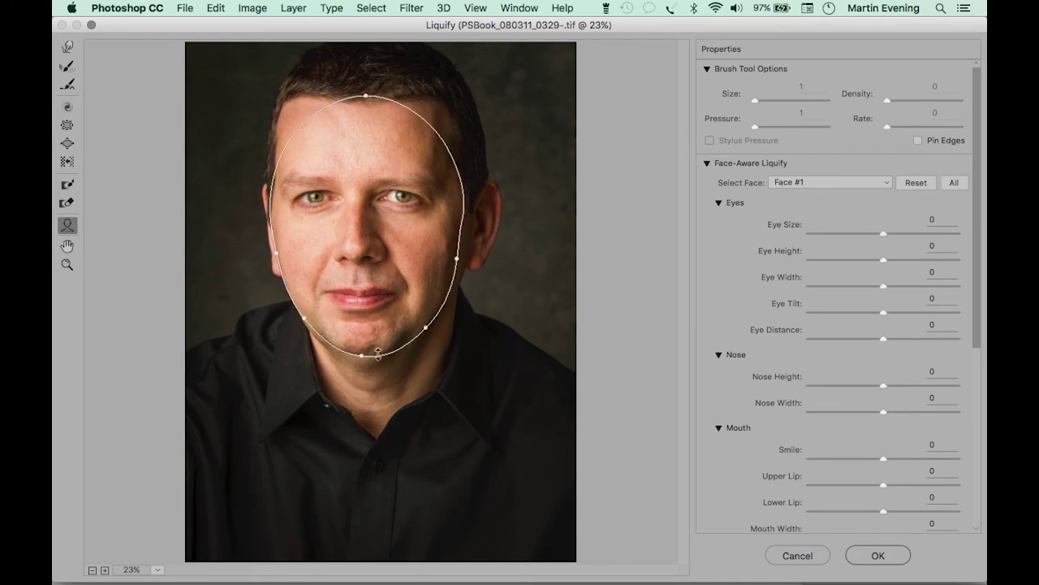
pyautogui.moveTo(355, 296)
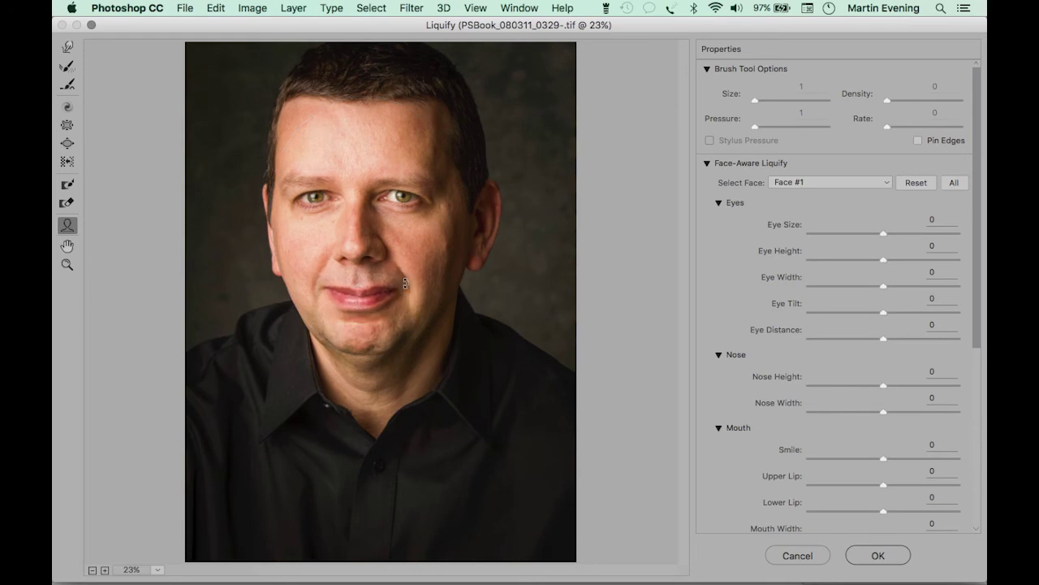
pyautogui.moveTo(409, 303); pyautogui.dragTo(407, 284)
pyautogui.moveTo(370, 258)
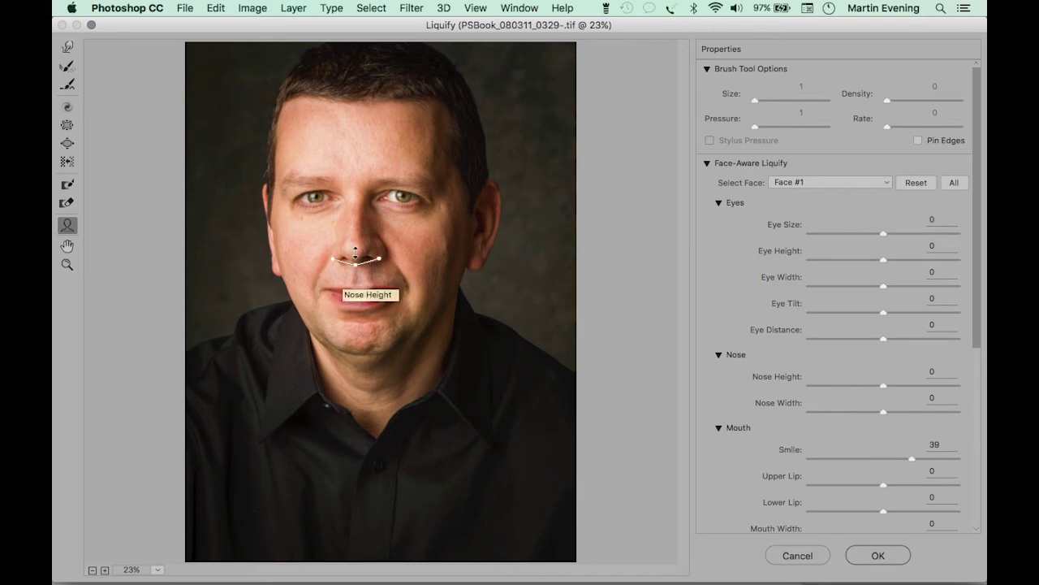
pyautogui.moveTo(319, 199)
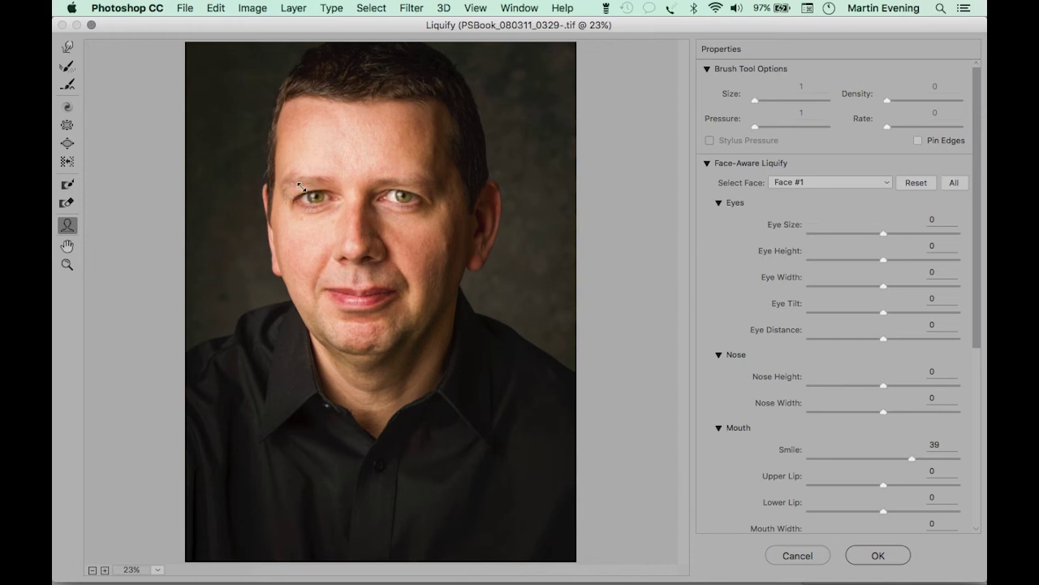
pyautogui.moveTo(302, 187); pyautogui.dragTo(303, 188)
# Raise the Nose Height slider to 33
pyautogui.moveTo(308, 233)
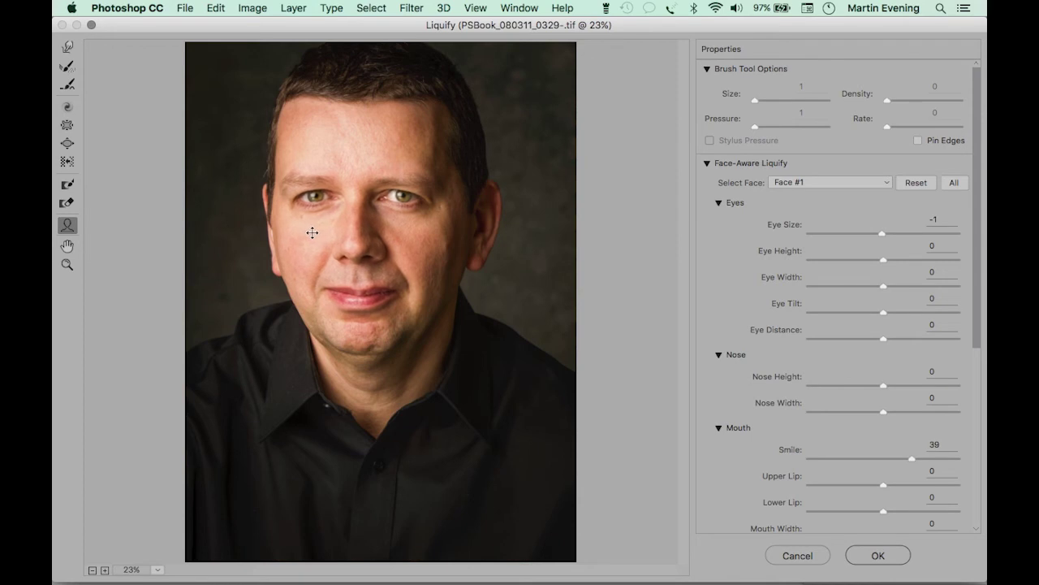
pyautogui.moveTo(319, 309)
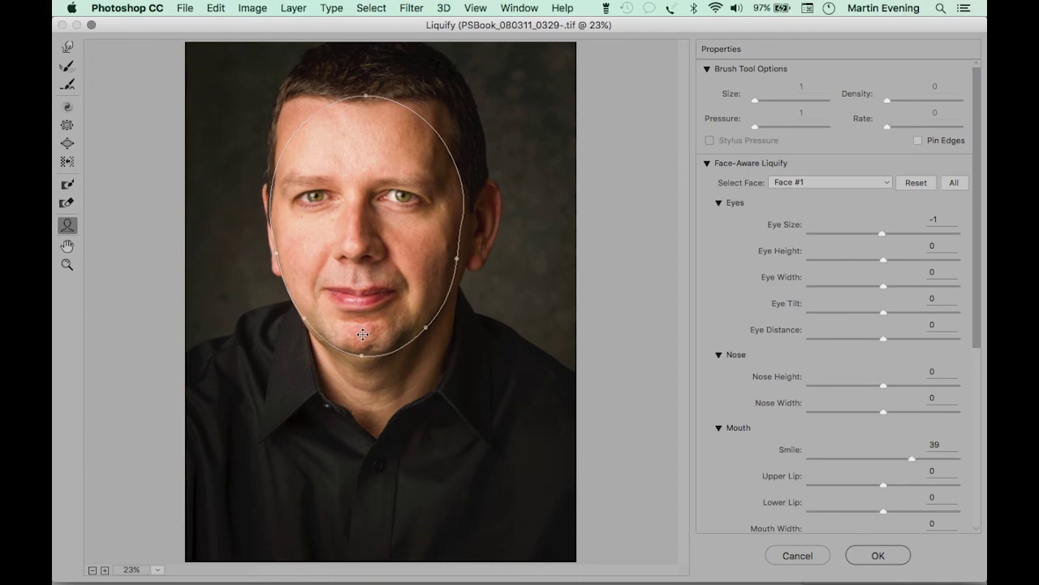
pyautogui.moveTo(364, 331)
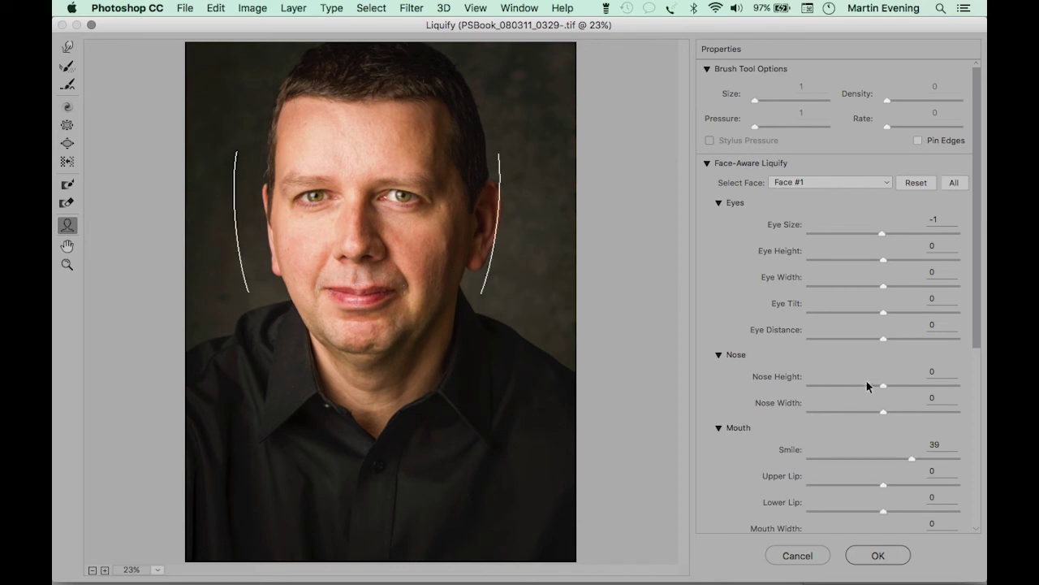
pyautogui.moveTo(888, 382); pyautogui.dragTo(970, 392)
# Try Jawline 44, Chin Height -94 and a negative Smile, then cancel Liquify
pyautogui.scroll(-5, 871, 356)
pyautogui.moveTo(882, 363); pyautogui.dragTo(916, 363)
pyautogui.moveTo(845, 338); pyautogui.dragTo(812, 338)
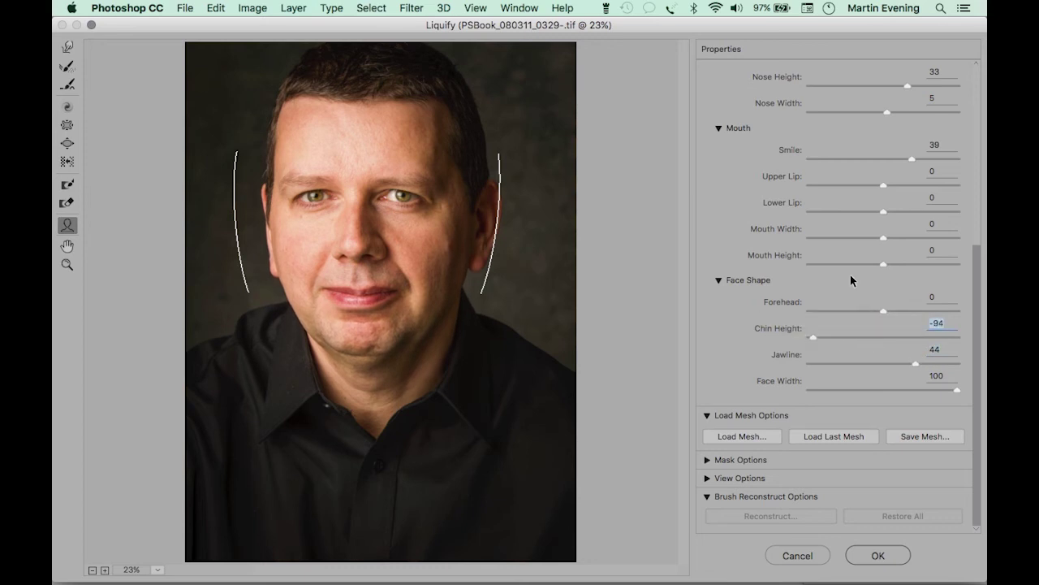
pyautogui.moveTo(911, 160); pyautogui.dragTo(833, 157)
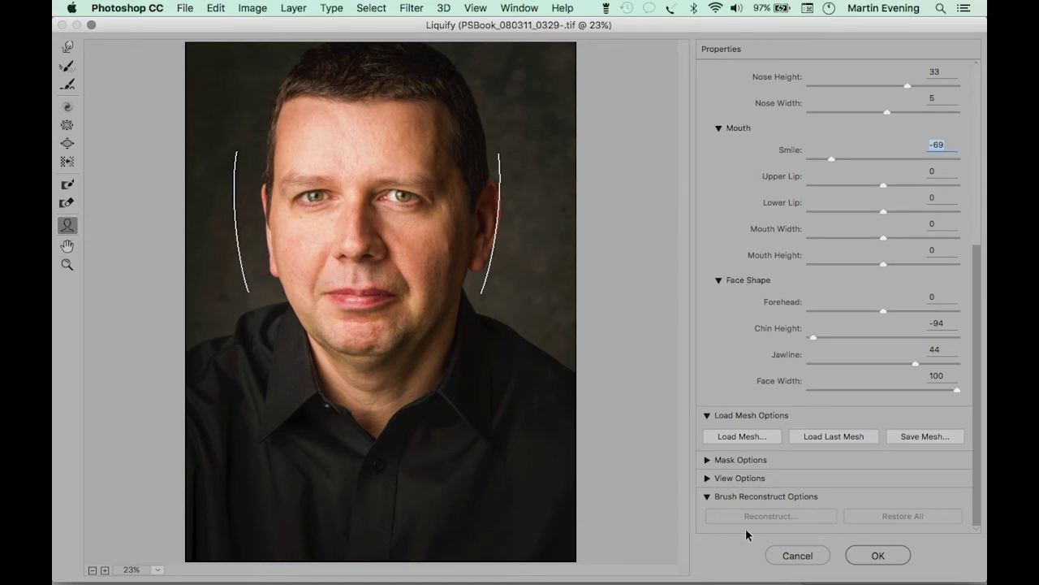
pyautogui.click(797, 555)
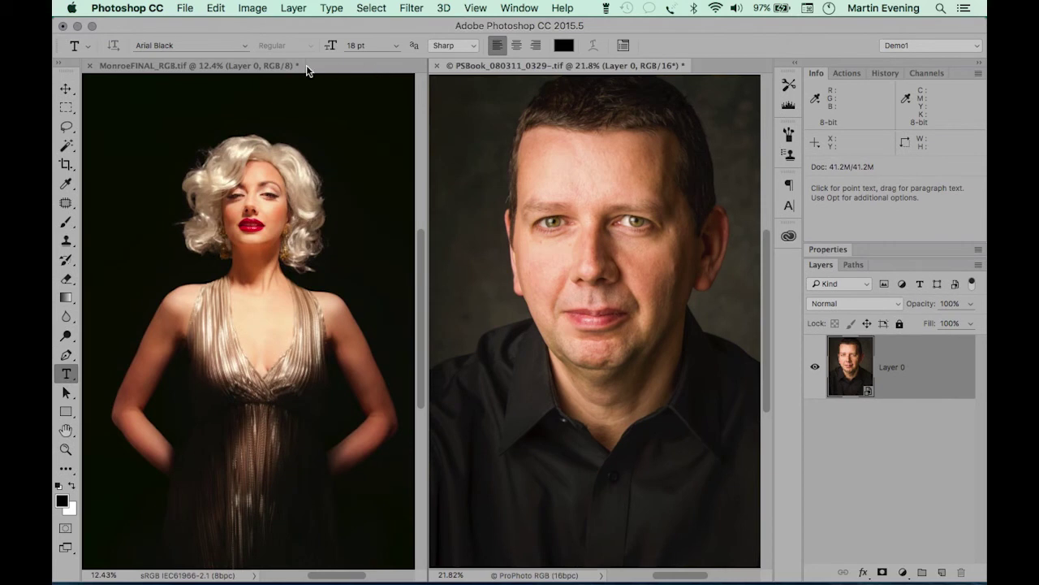
# Switch to MonroeFINAL_RGB8.tif full screen, zoom in on her face, and open the Filter menu
pyautogui.click(268, 68)
pyautogui.press('f')
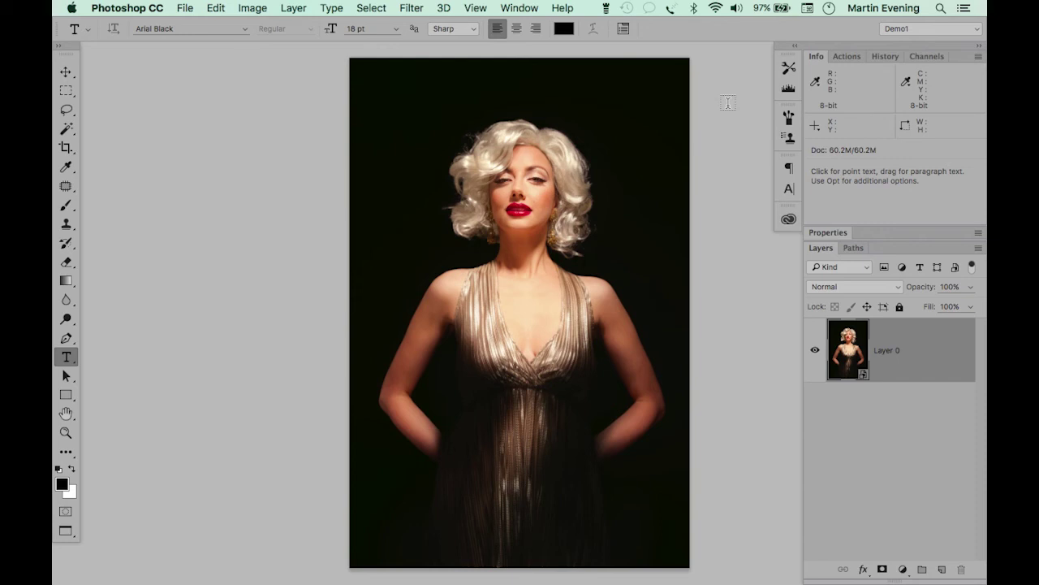
pyautogui.press('super+equal')
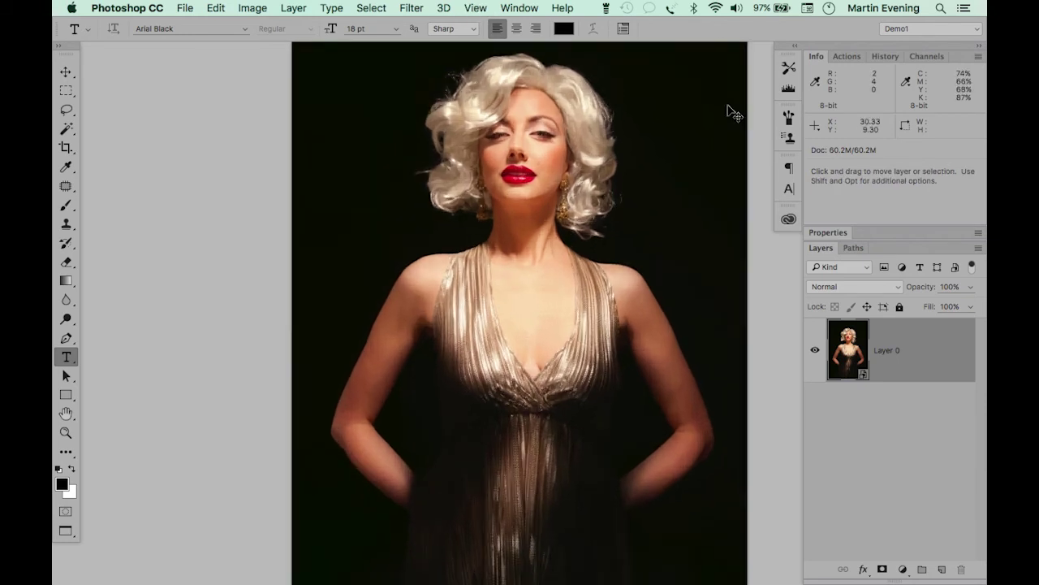
pyautogui.press('super+equal')
pyautogui.press('space')
pyautogui.moveTo(726, 100); pyautogui.dragTo(633, 410)
pyautogui.press('super+equal')
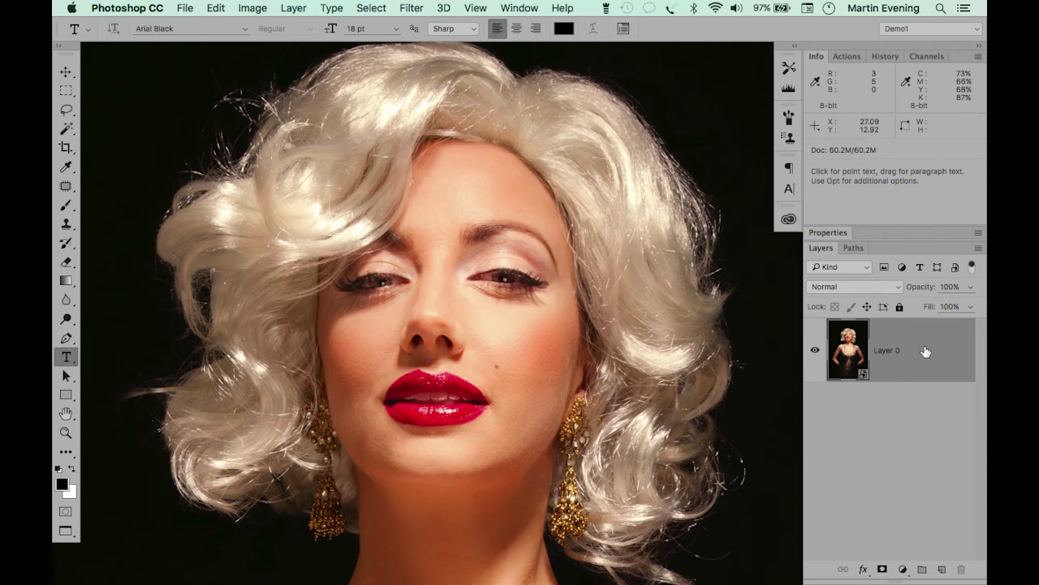
pyautogui.click(410, 7)
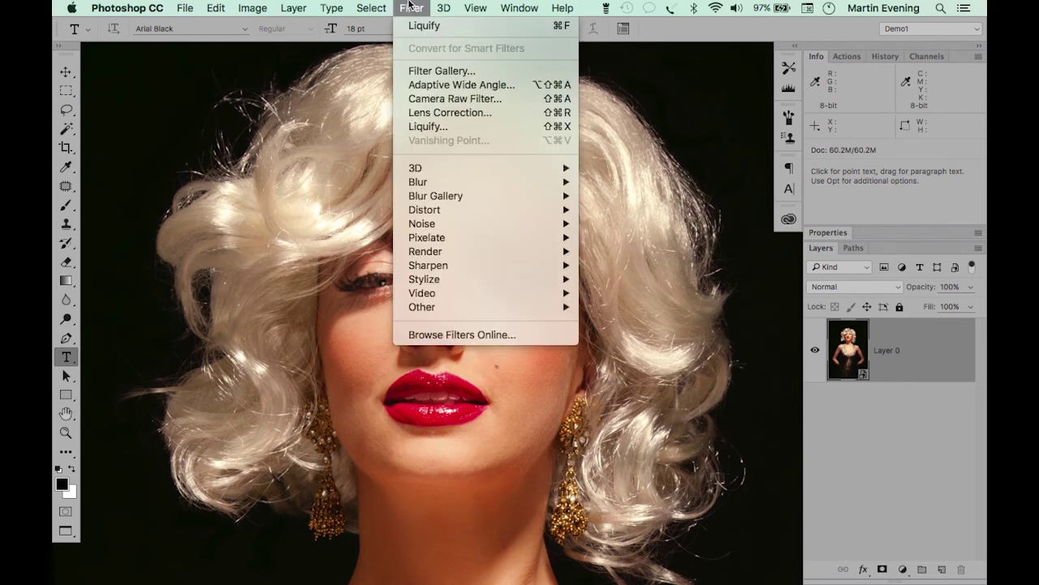
# Open Liquify on the Monroe portrait with the face preview zoomed to 50%
pyautogui.click(437, 126)
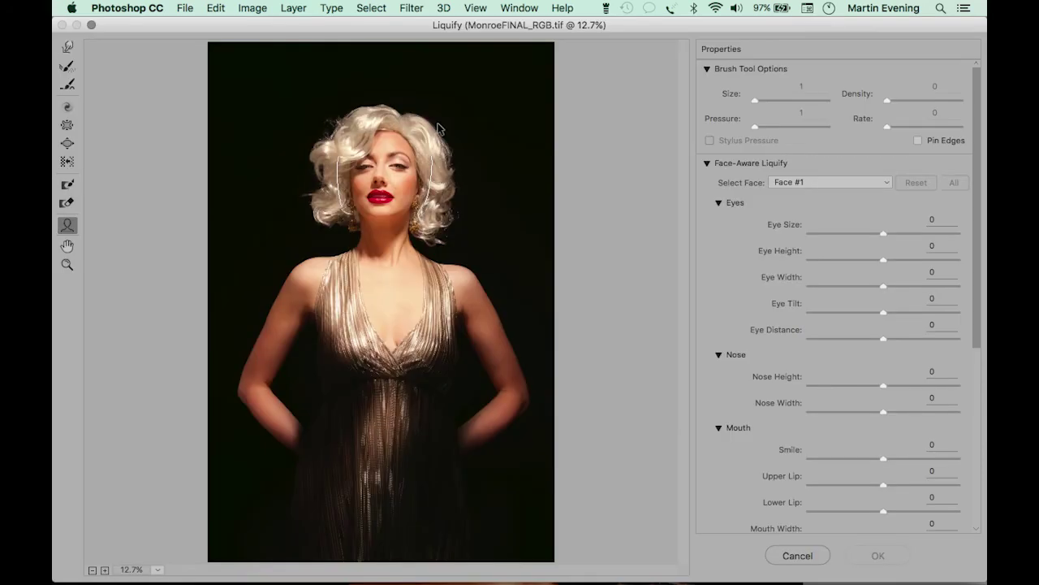
pyautogui.press('super+space')
pyautogui.click(390, 192)
pyautogui.click(376, 251)
pyautogui.click(362, 316)
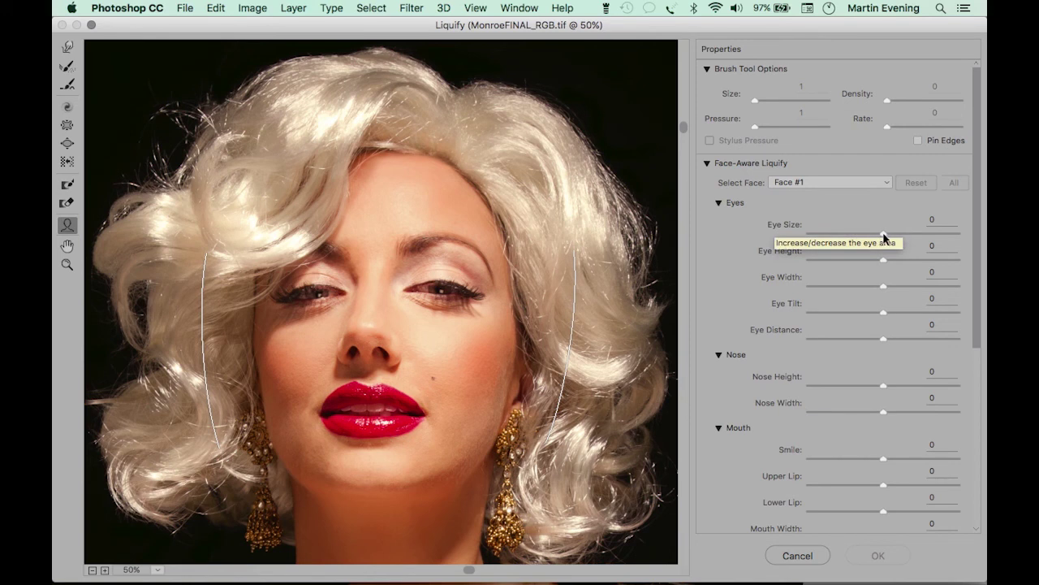
# Set Eye Size 45, Eye Height -14, Eye Width 17 and Eye Distance 15
pyautogui.moveTo(882, 233); pyautogui.dragTo(912, 226)
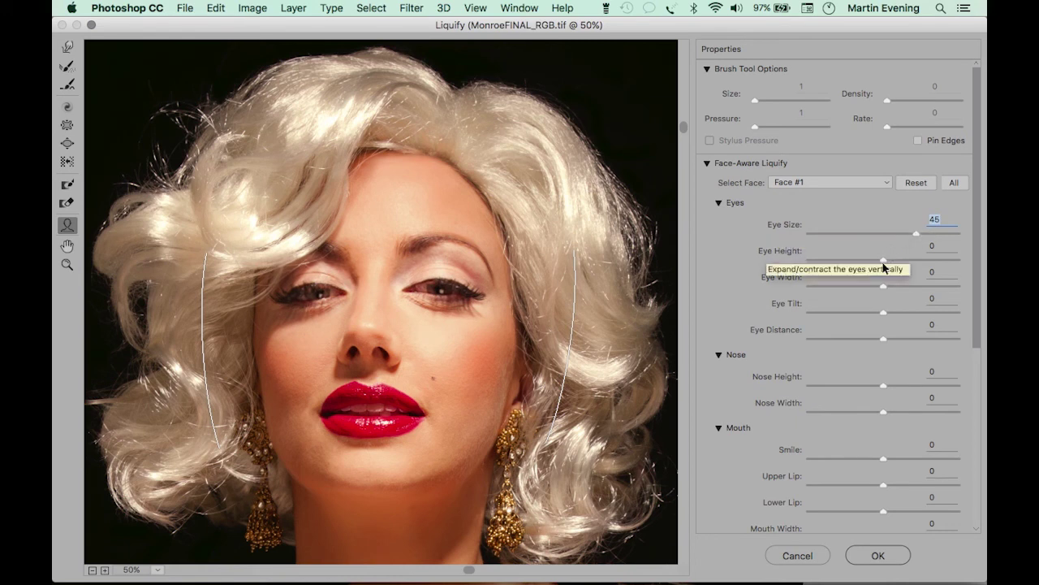
pyautogui.moveTo(883, 257); pyautogui.dragTo(874, 258)
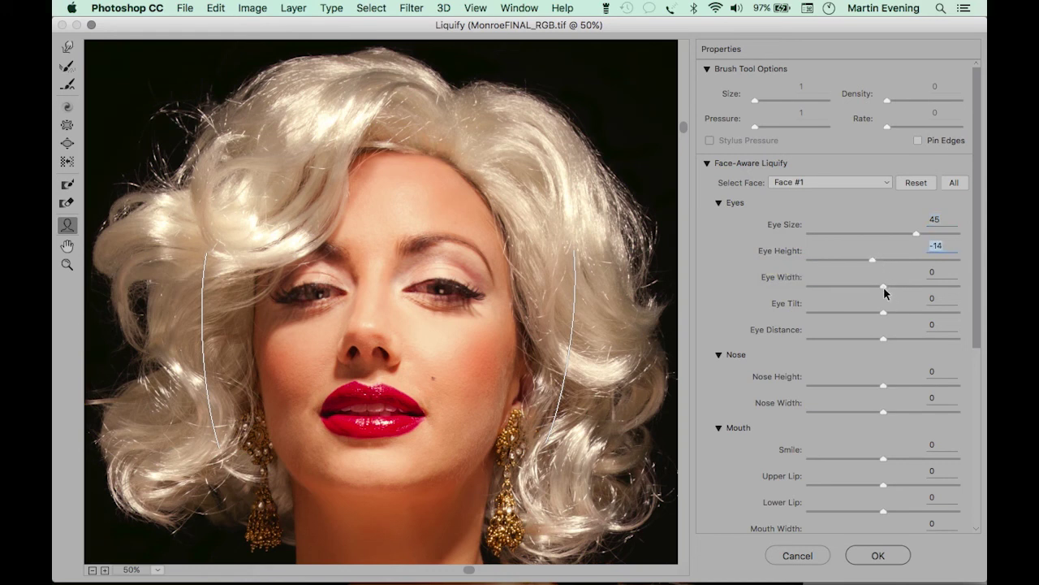
pyautogui.moveTo(882, 286); pyautogui.dragTo(881, 313)
pyautogui.moveTo(883, 338); pyautogui.dragTo(895, 340)
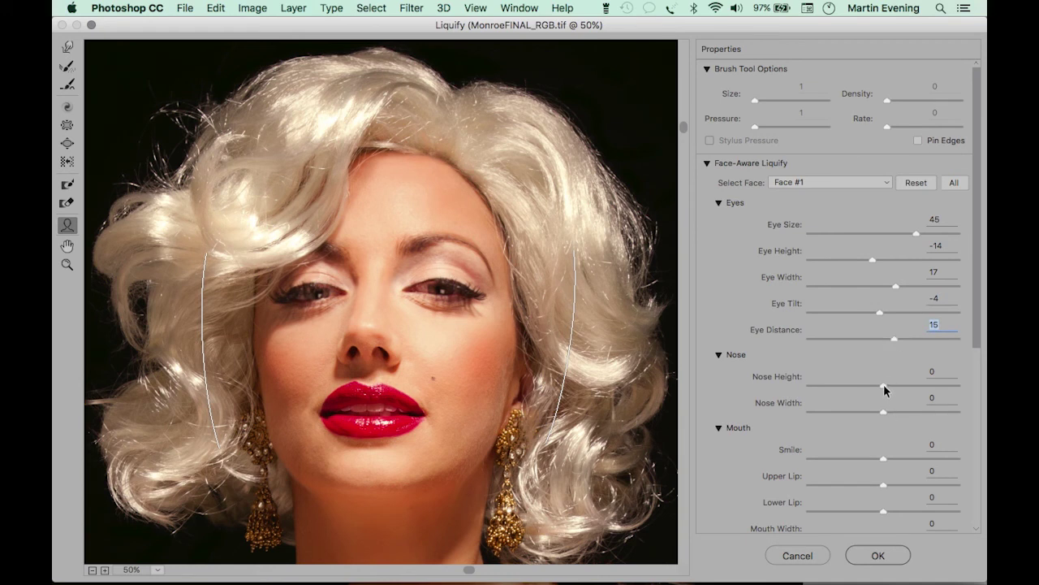
# Raise Nose Height to 76 and widen Nose Width to 13
pyautogui.moveTo(885, 385); pyautogui.dragTo(940, 378)
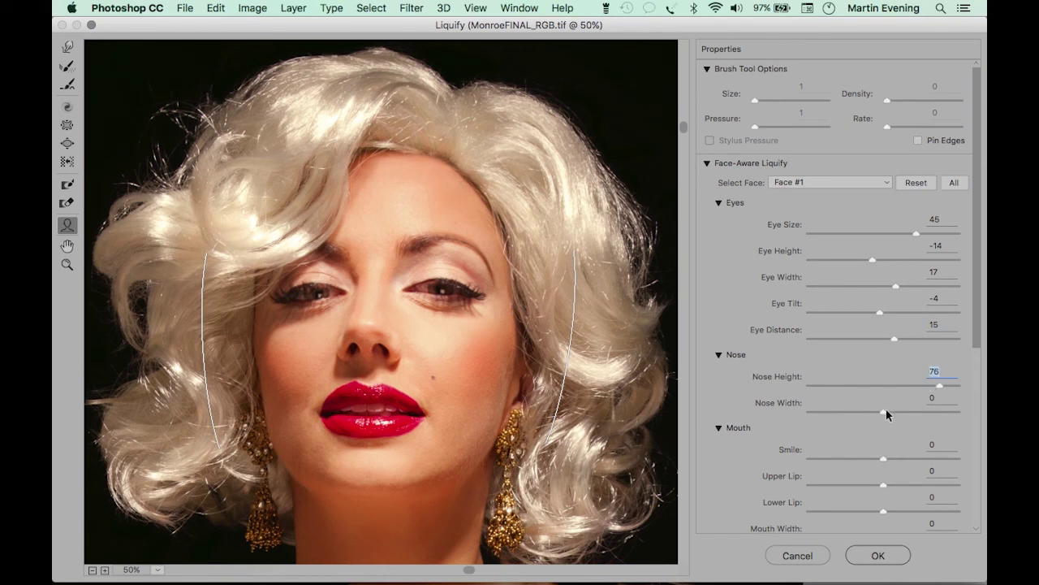
pyautogui.moveTo(883, 411); pyautogui.dragTo(890, 411)
pyautogui.moveTo(893, 407); pyautogui.dragTo(890, 407)
pyautogui.scroll(-5, 890, 407)
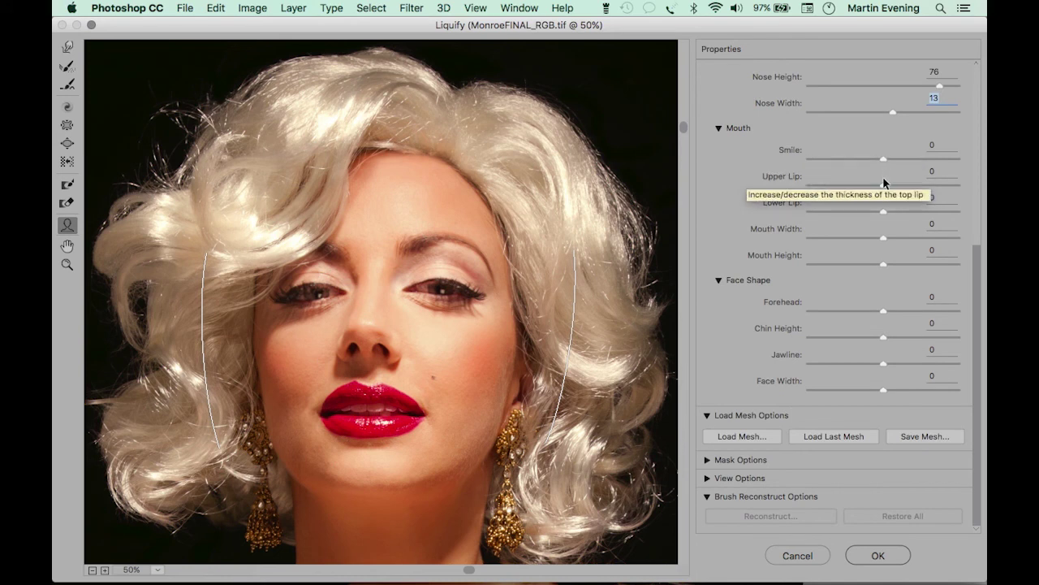
# Set Upper Lip 18, Lower Lip -43, Mouth Height 34, Forehead 91, Chin Height -53, Jawline -84, Face Width 100
pyautogui.moveTo(883, 184); pyautogui.dragTo(852, 208)
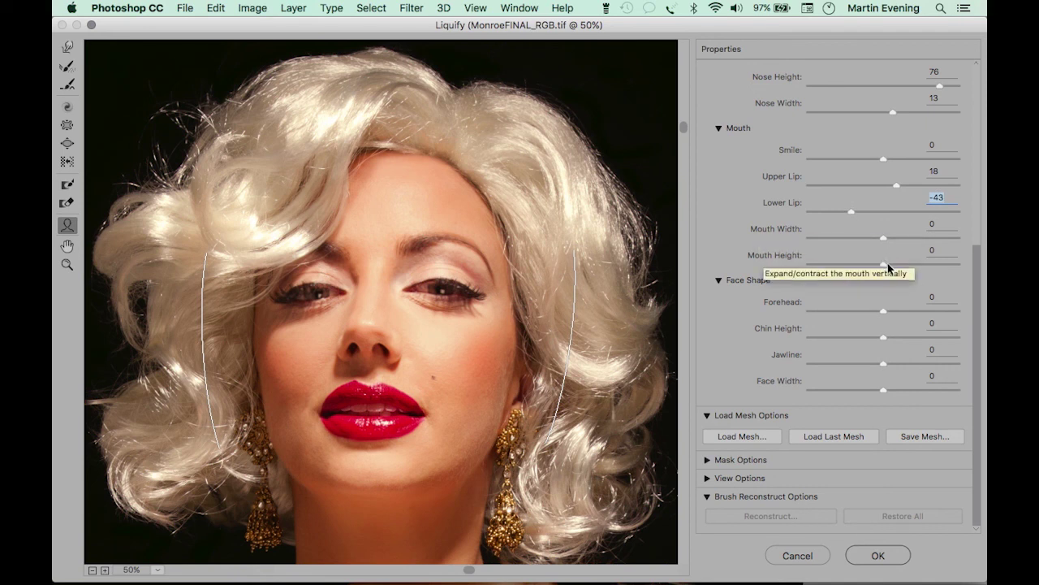
pyautogui.moveTo(883, 264); pyautogui.dragTo(903, 258)
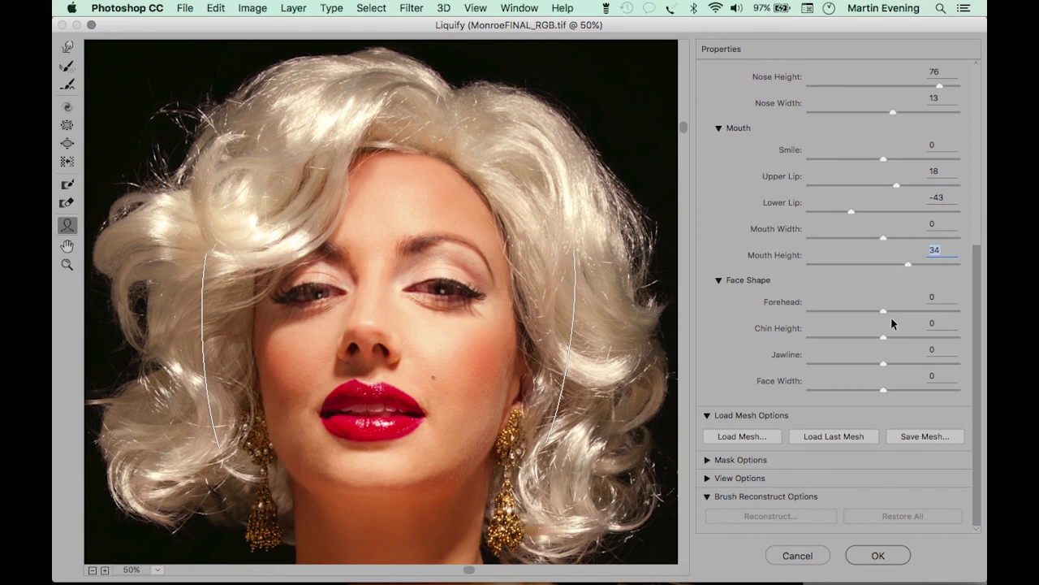
pyautogui.moveTo(883, 309); pyautogui.dragTo(954, 309)
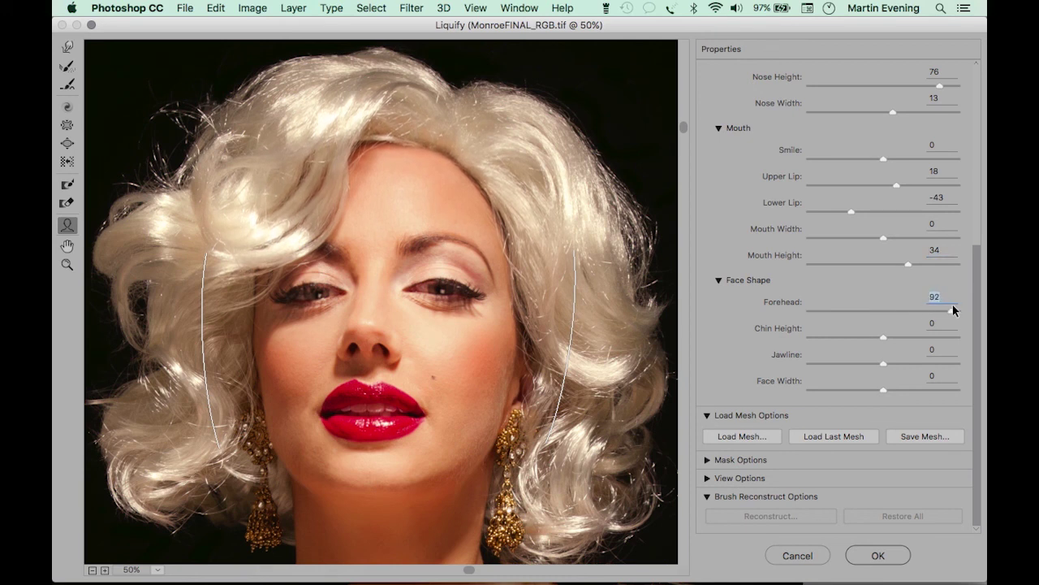
pyautogui.click(883, 337)
pyautogui.moveTo(883, 335); pyautogui.dragTo(847, 334)
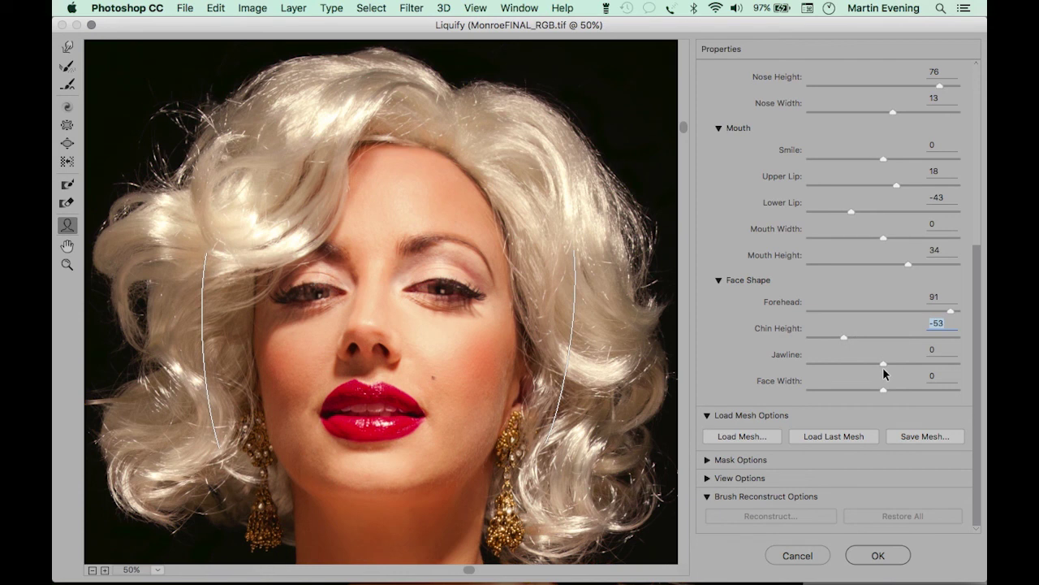
pyautogui.moveTo(883, 364); pyautogui.dragTo(819, 356)
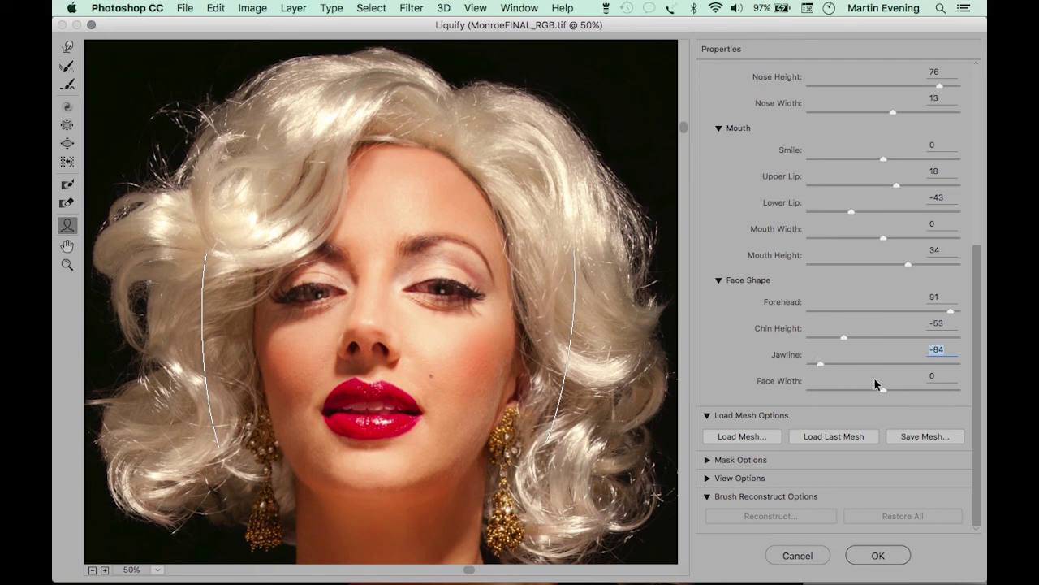
pyautogui.moveTo(883, 388); pyautogui.dragTo(972, 385)
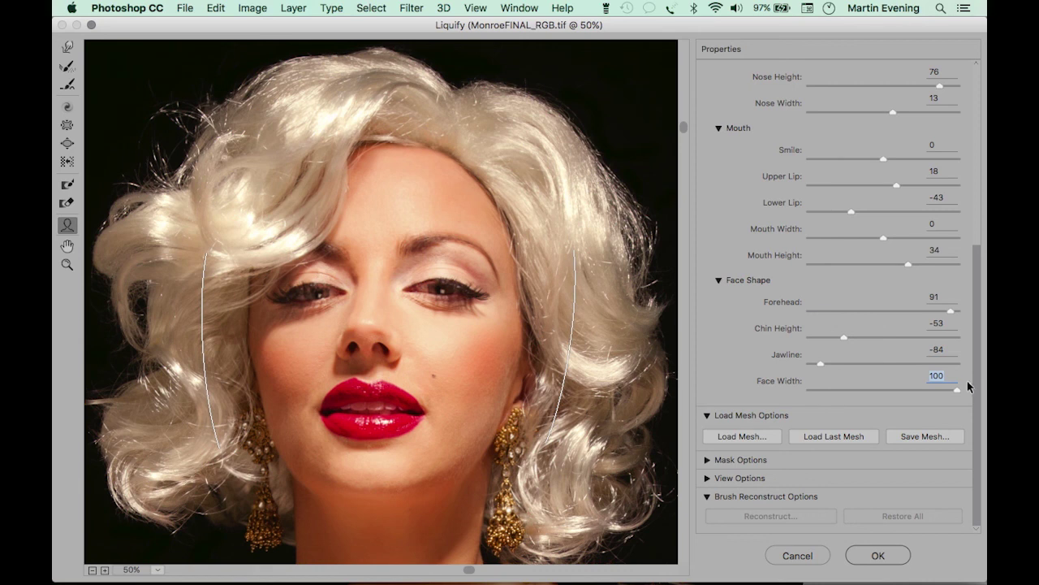
# Nudge a small area of the upper lip with the Forward Warp tool
pyautogui.click(69, 49)
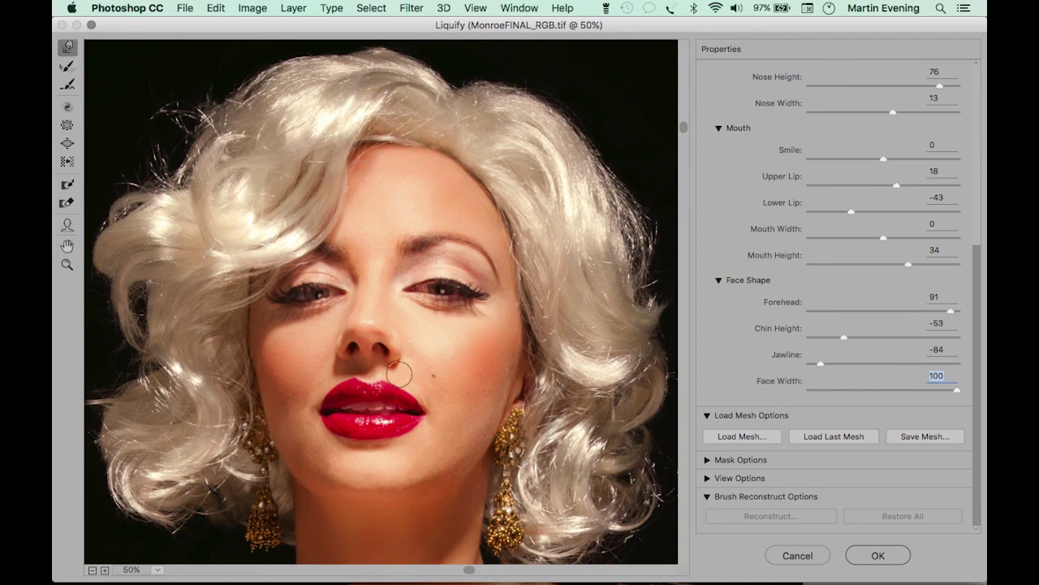
pyautogui.moveTo(356, 380); pyautogui.dragTo(366, 383)
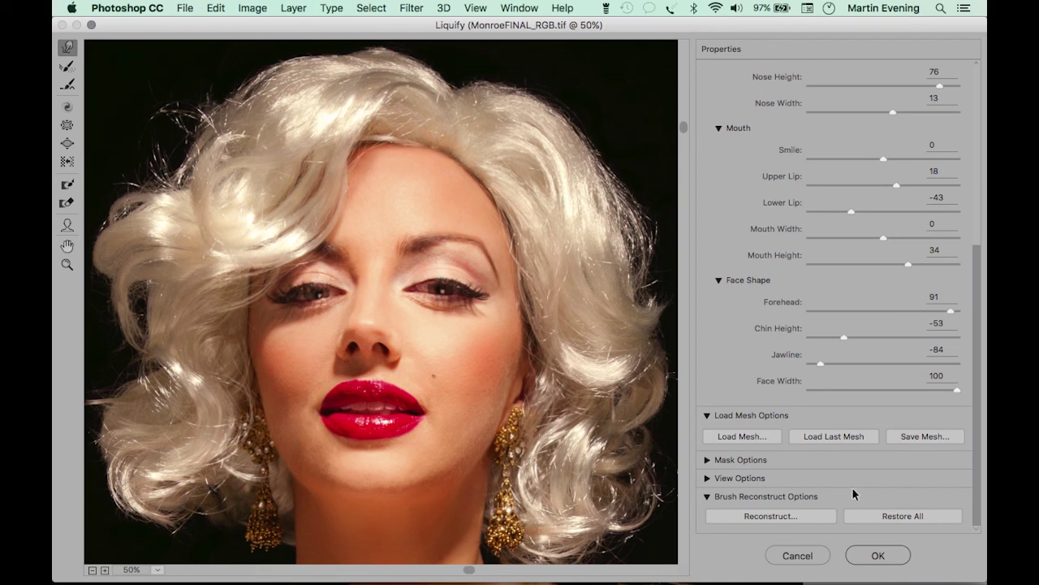
# Apply Liquify as a smart filter on Layer 0, then toggle it off and on to compare
pyautogui.click(877, 555)
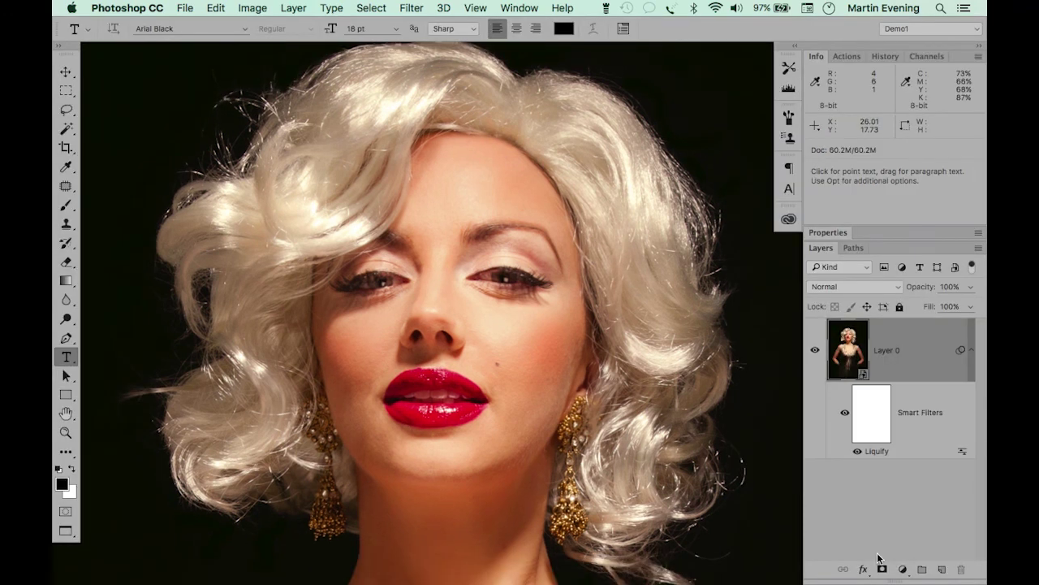
pyautogui.click(857, 452)
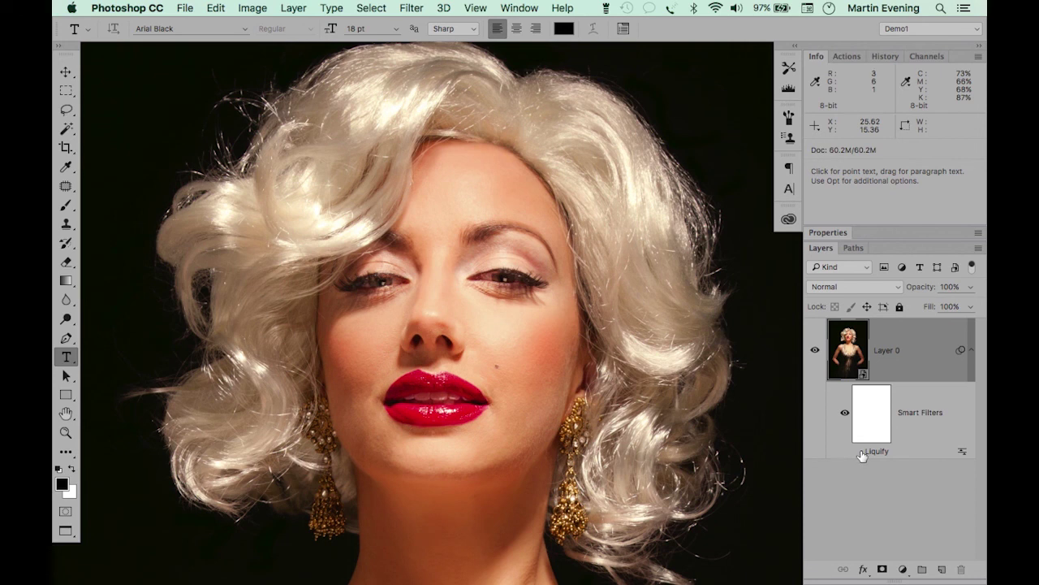
pyautogui.click(859, 452)
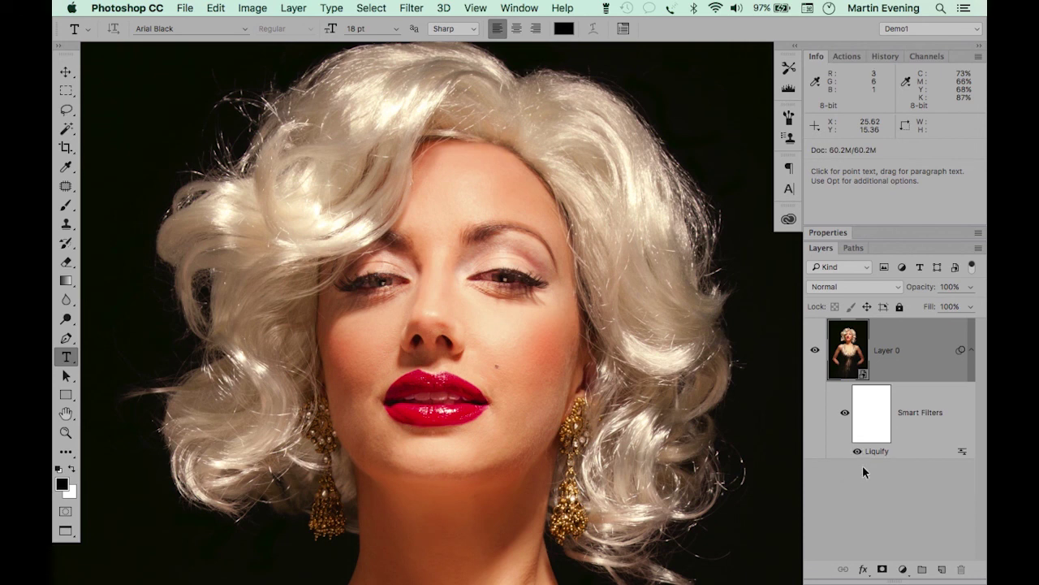